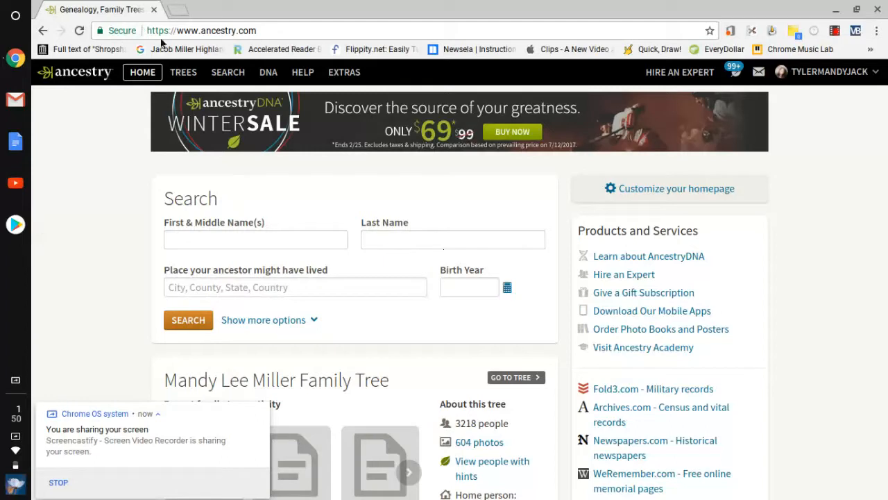
Step: Start a new blank family tree from Trees > Create & Manage Trees
{"action": "left_click", "coordinate": [177, 75]}
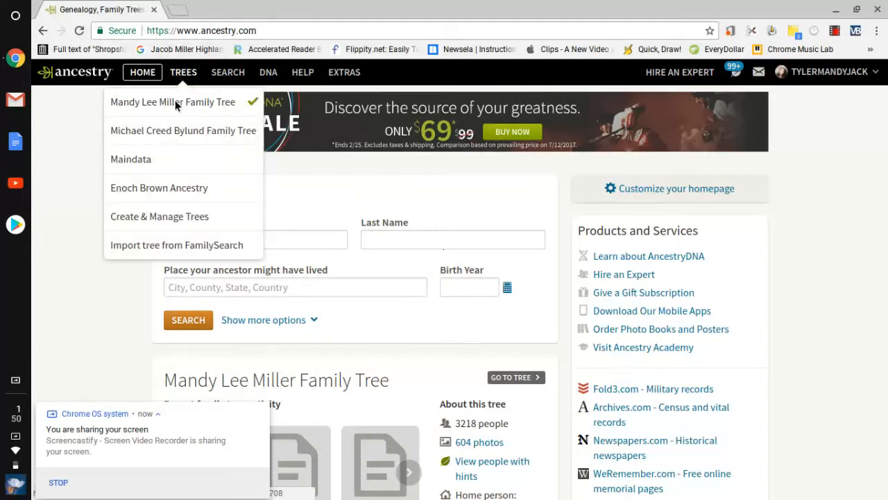
{"action": "left_click", "coordinate": [173, 215]}
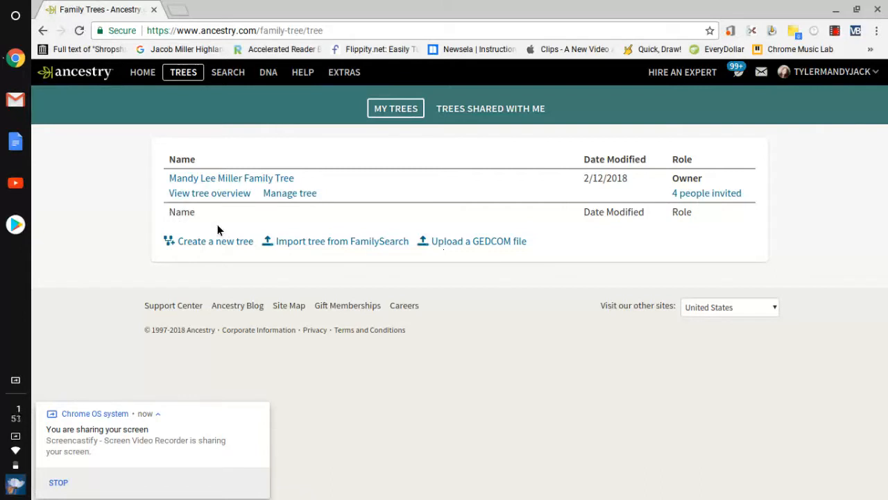
{"action": "left_click", "coordinate": [216, 241]}
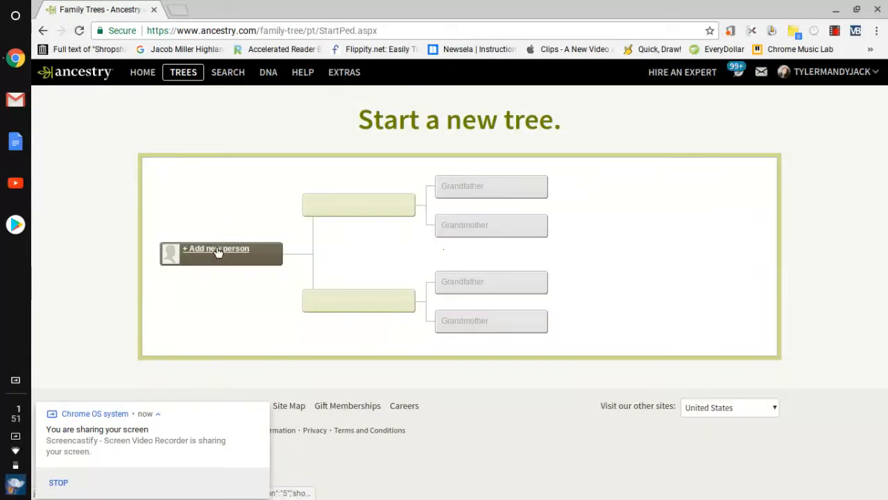
{"action": "left_click", "coordinate": [217, 250]}
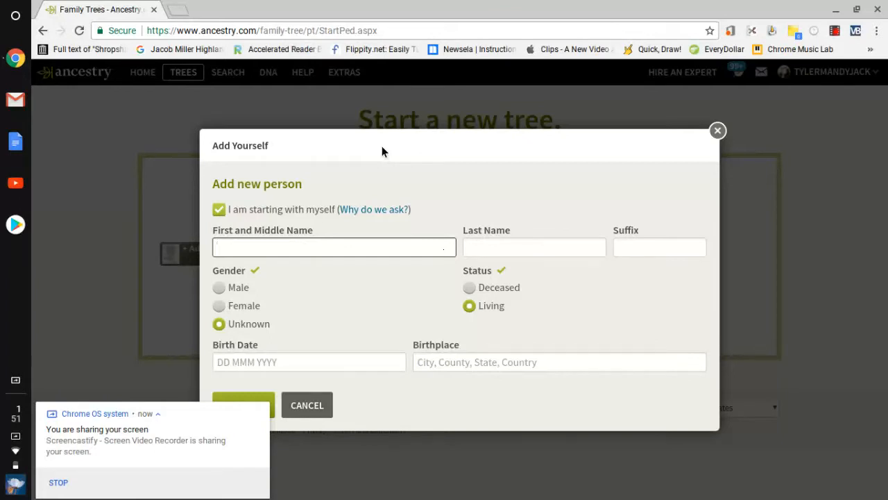
{"action": "left_click", "coordinate": [277, 250]}
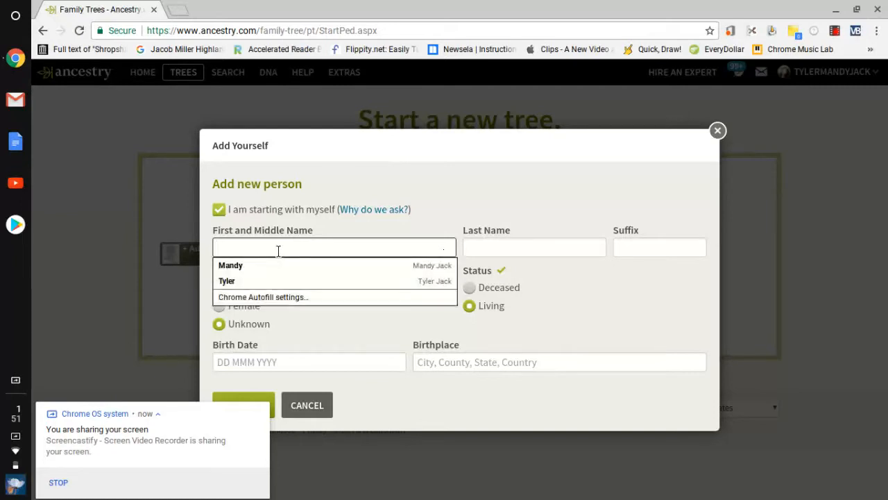
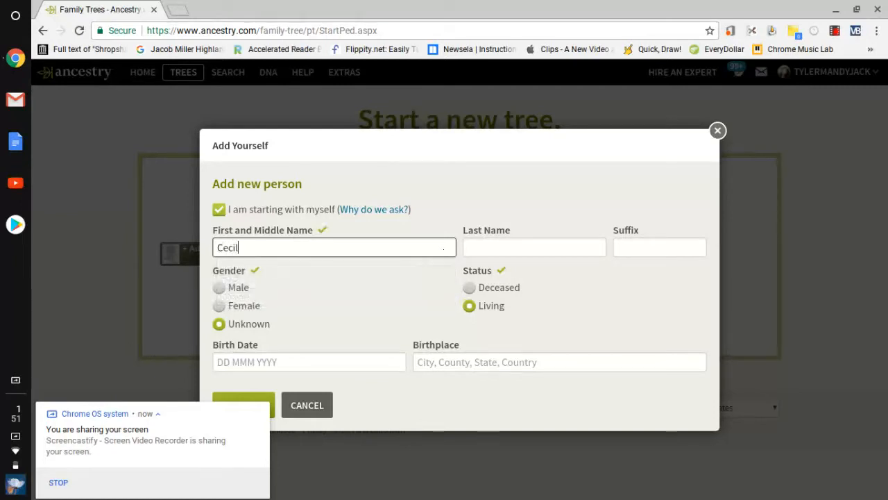
{"action": "left_click", "coordinate": [512, 243]}
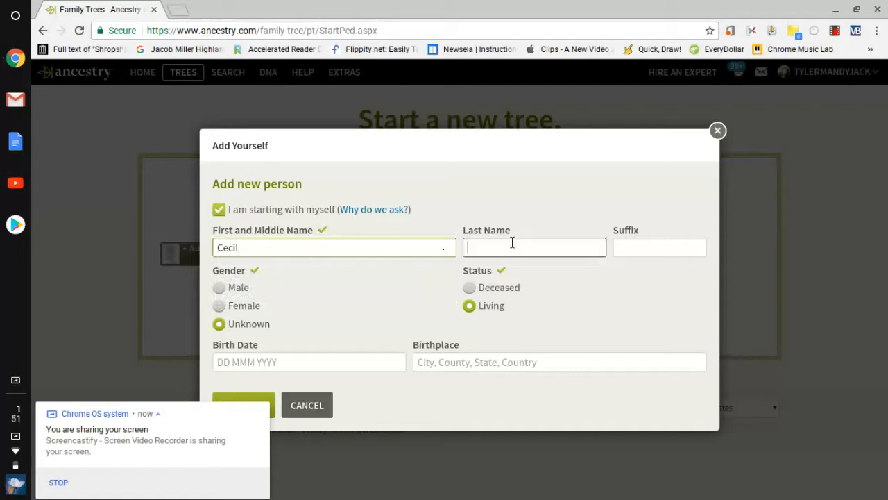
{"action": "left_click", "coordinate": [219, 306]}
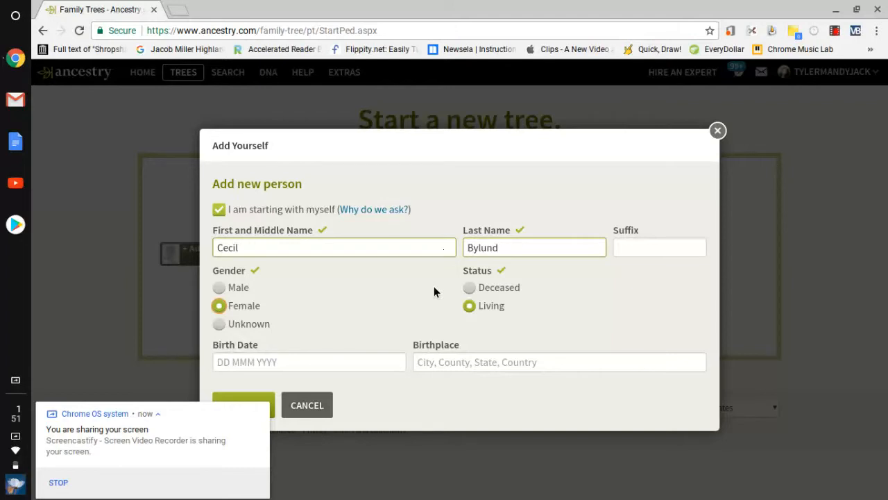
{"action": "left_click", "coordinate": [470, 286]}
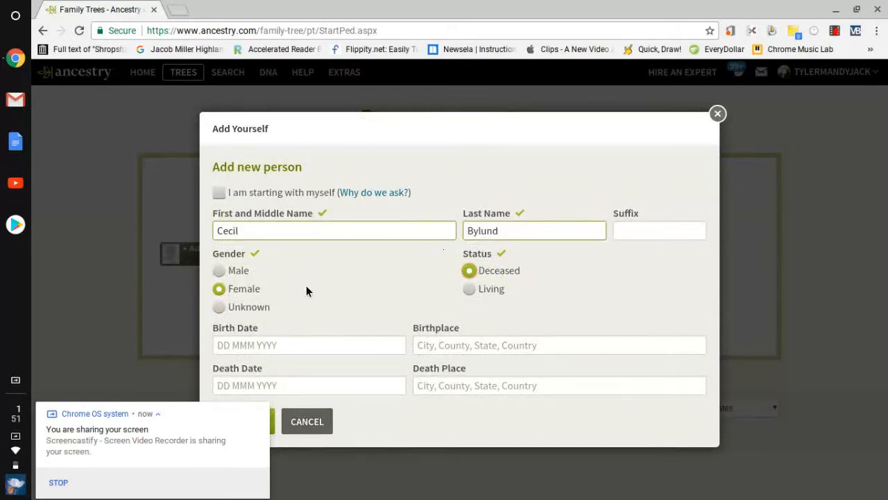
{"action": "left_click", "coordinate": [273, 423]}
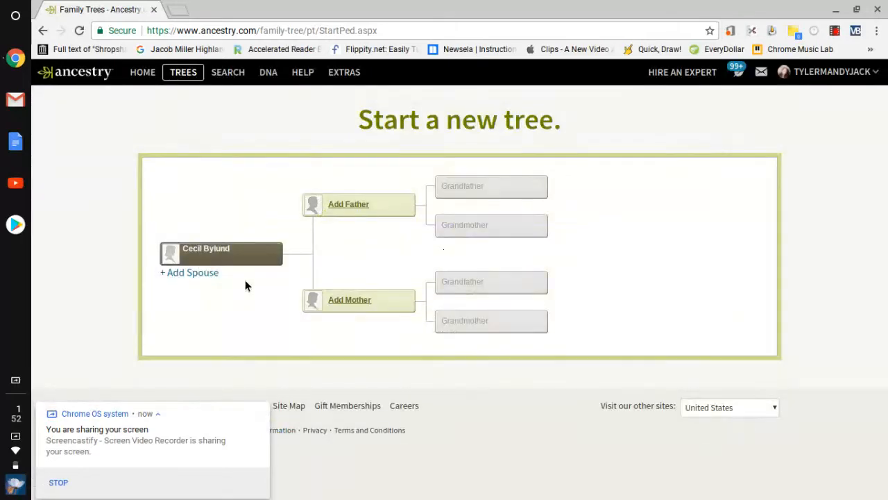
{"action": "left_click", "coordinate": [210, 277]}
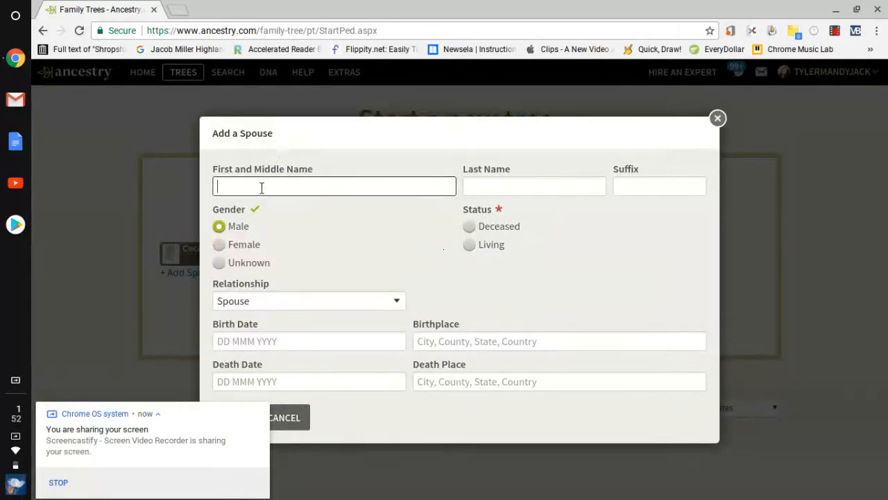
{"action": "left_click", "coordinate": [263, 184]}
{"action": "left_click", "coordinate": [493, 186]}
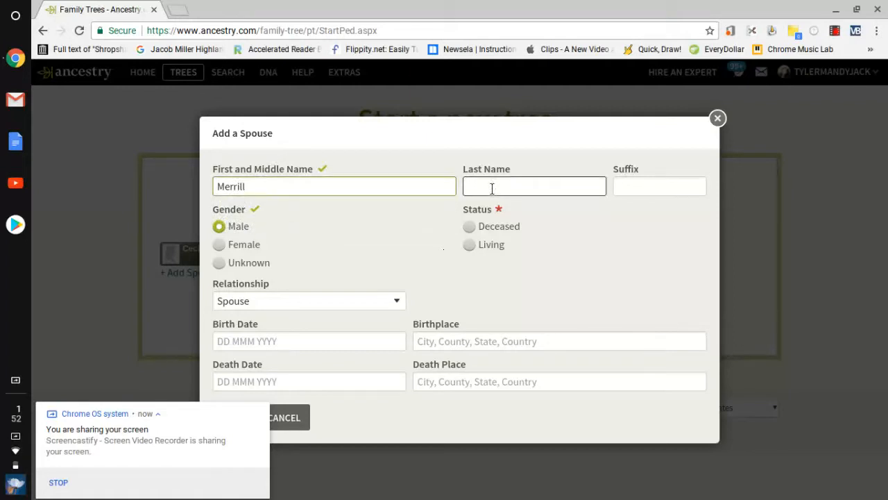
{"action": "left_click", "coordinate": [471, 247]}
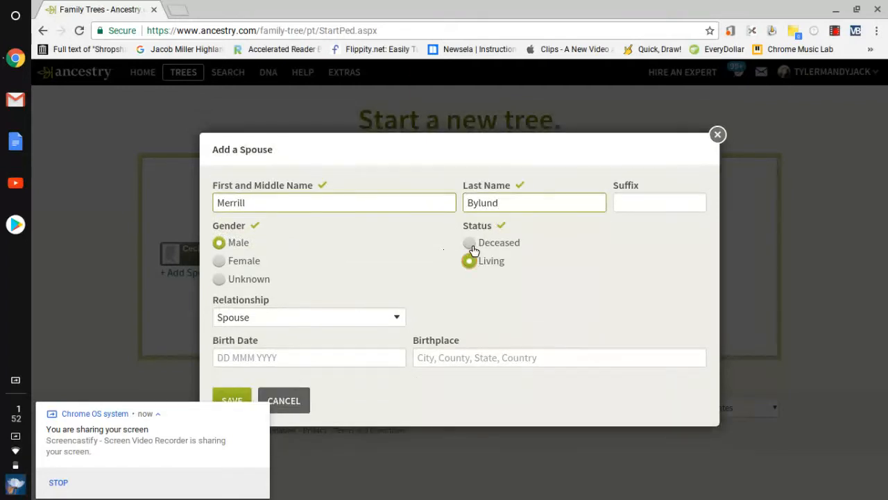
{"action": "left_click", "coordinate": [238, 400]}
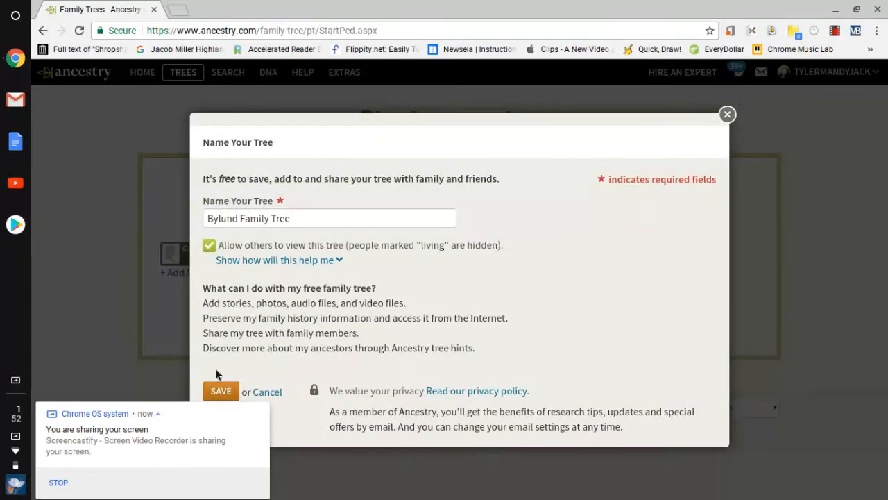
{"action": "left_click", "coordinate": [227, 393]}
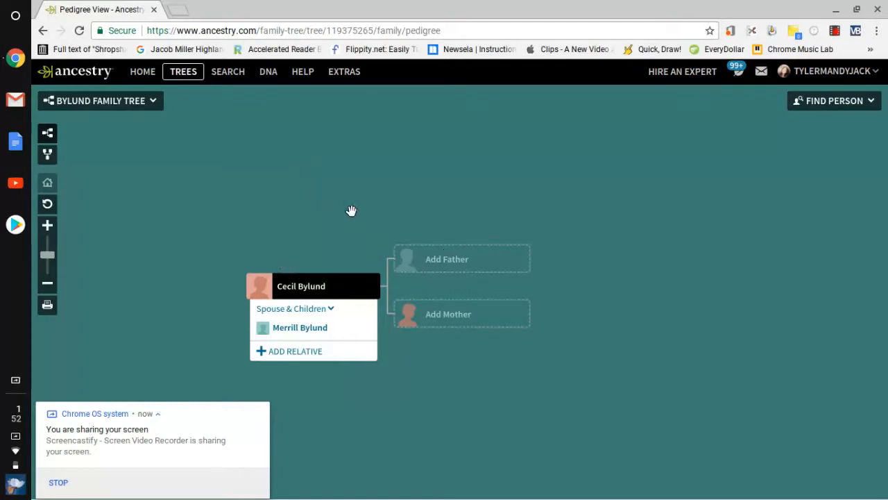
Step: Save the U.S. Phone and Address Directories record to Cecil, adding a 1996–1997 Meridian, Idaho residence
{"action": "left_click", "coordinate": [306, 284]}
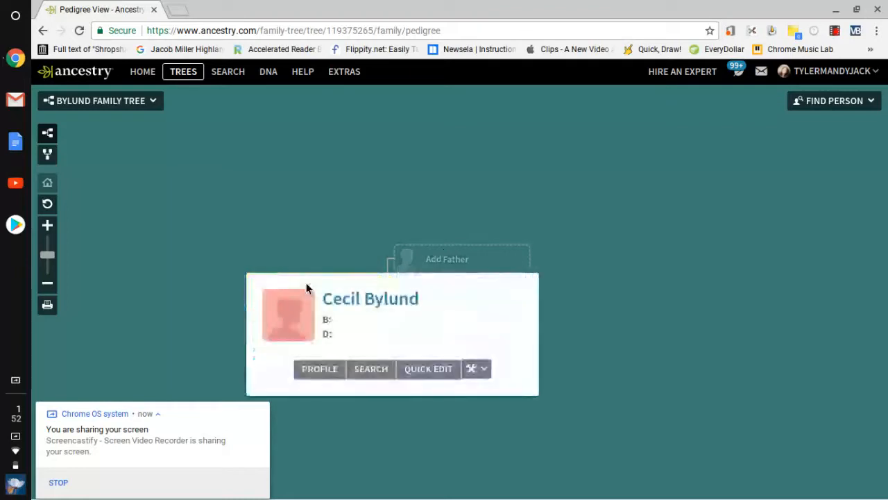
{"action": "left_click", "coordinate": [366, 371]}
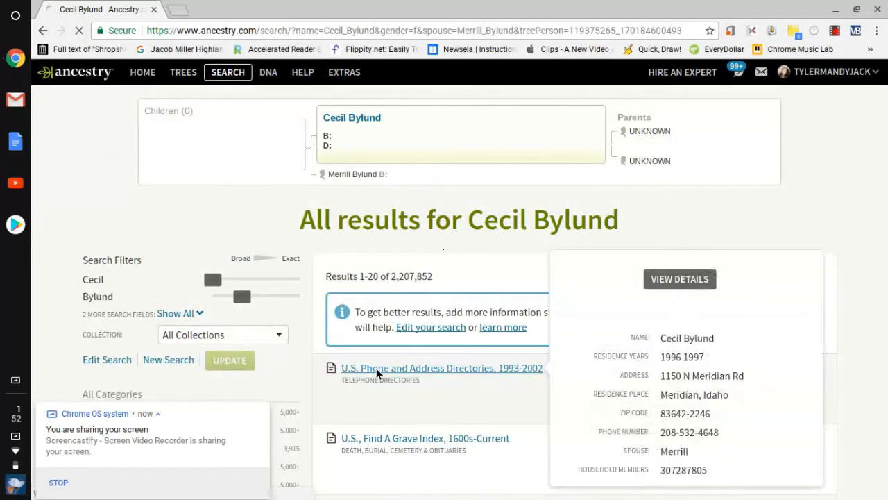
{"action": "left_click", "coordinate": [376, 368]}
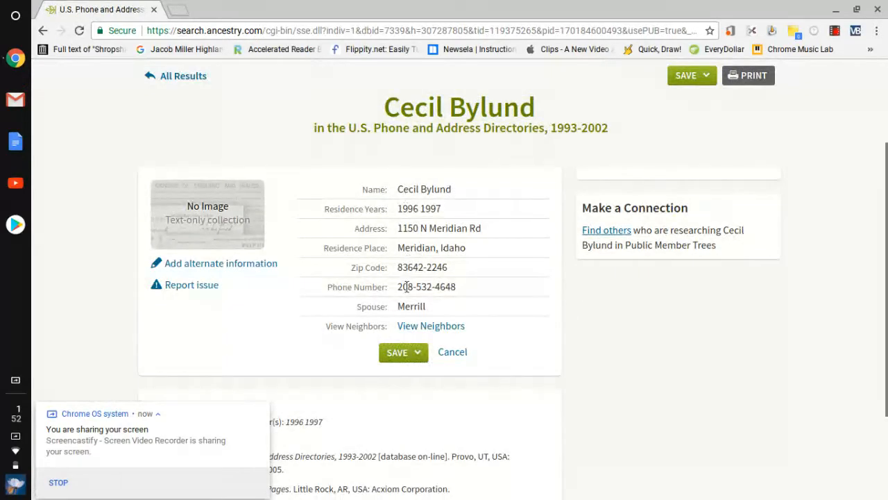
{"action": "left_click", "coordinate": [396, 353]}
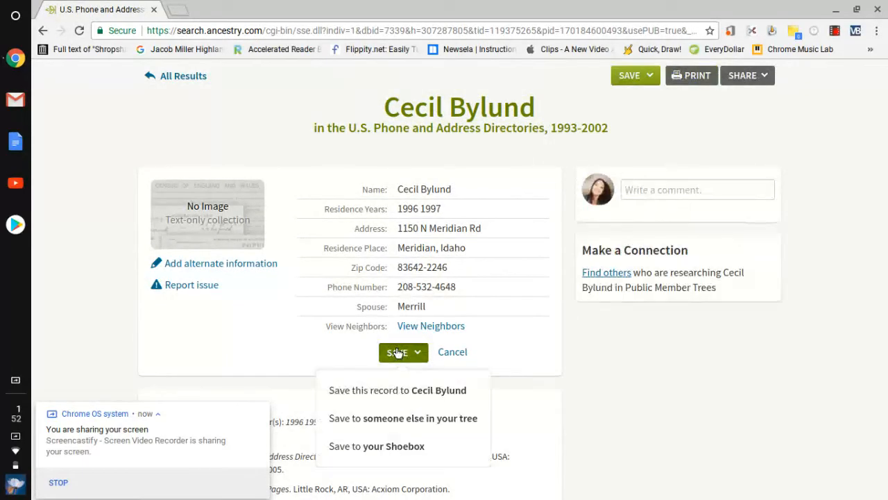
{"action": "left_click", "coordinate": [388, 391]}
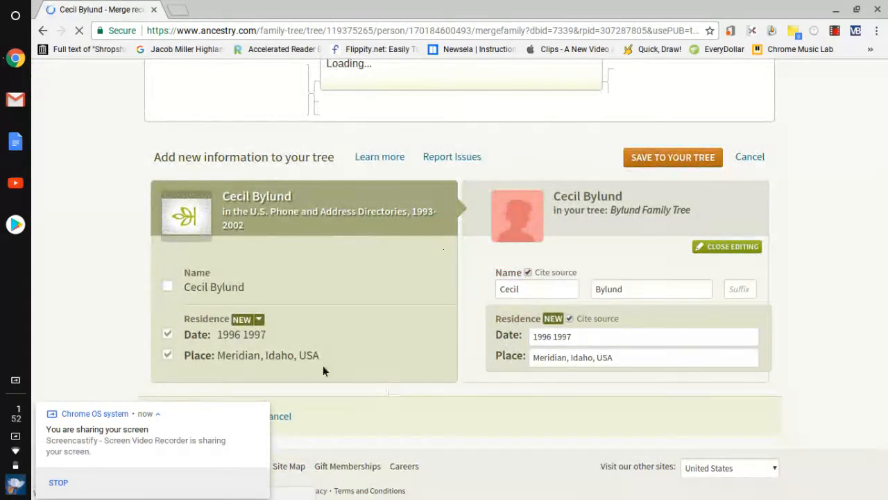
{"action": "left_click", "coordinate": [261, 412]}
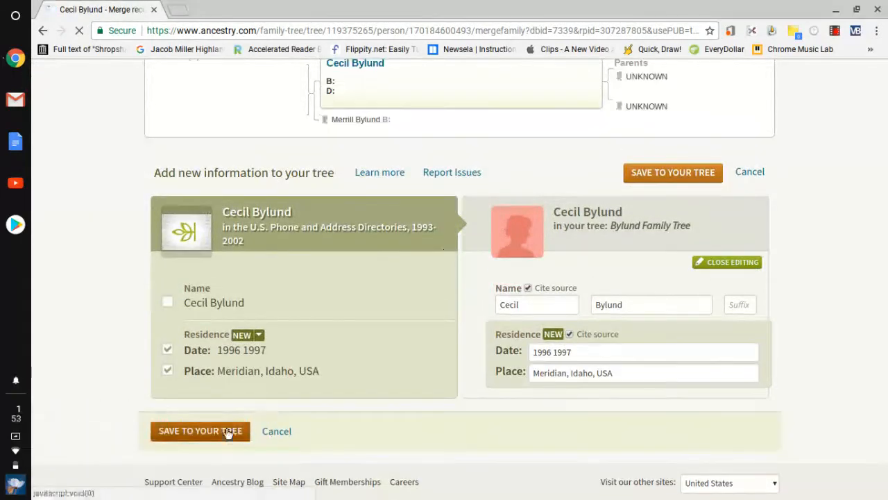
{"action": "left_click", "coordinate": [225, 430]}
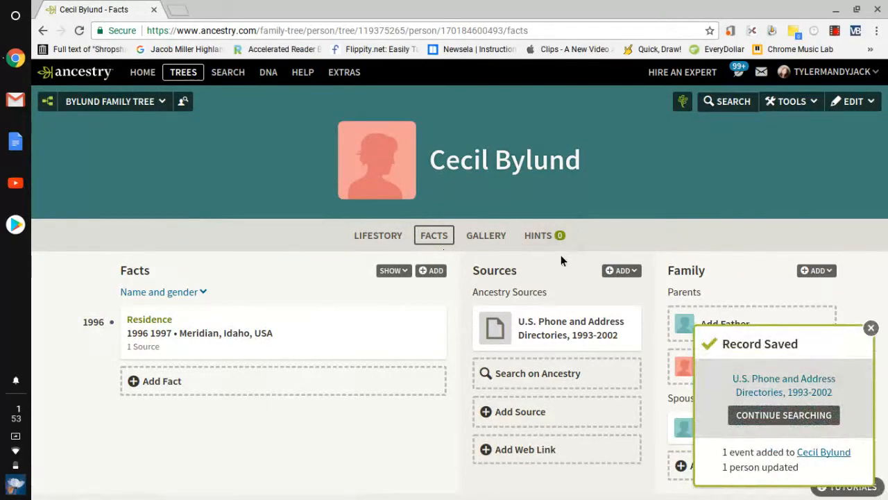
{"action": "left_click", "coordinate": [871, 329]}
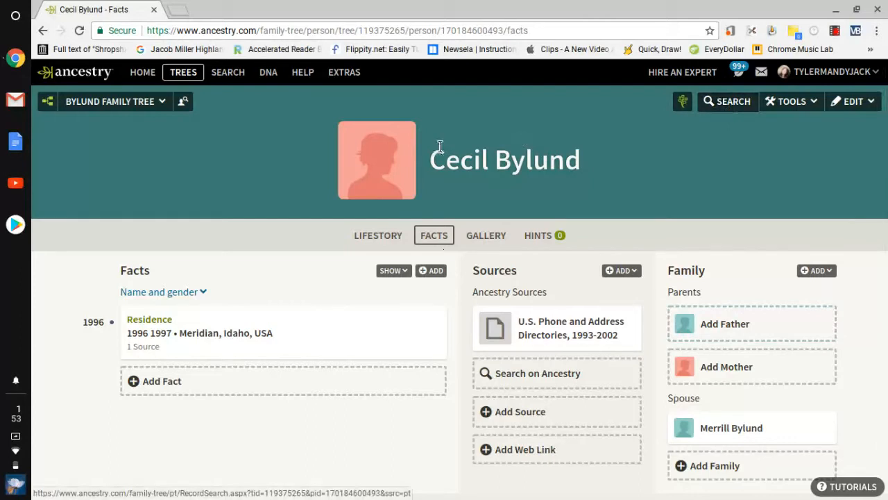
{"action": "left_click", "coordinate": [723, 102]}
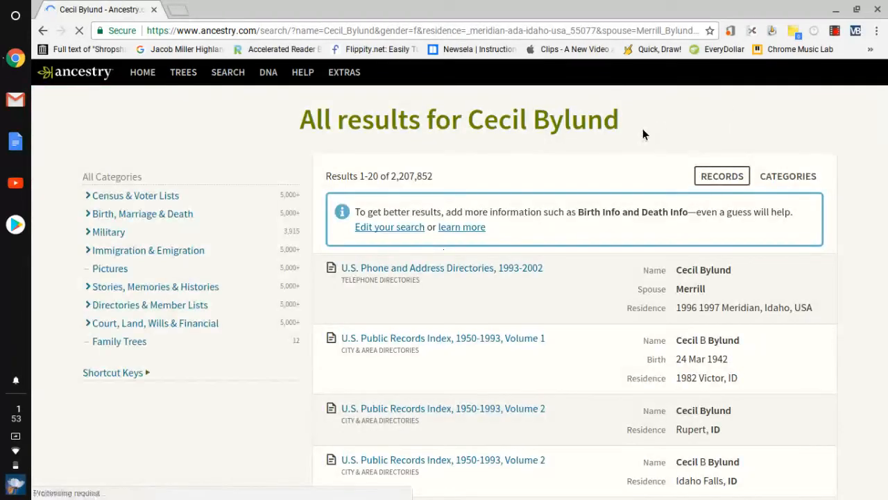
{"action": "scroll", "coordinate": [643, 128], "scroll_direction": "down", "scroll_amount": 3}
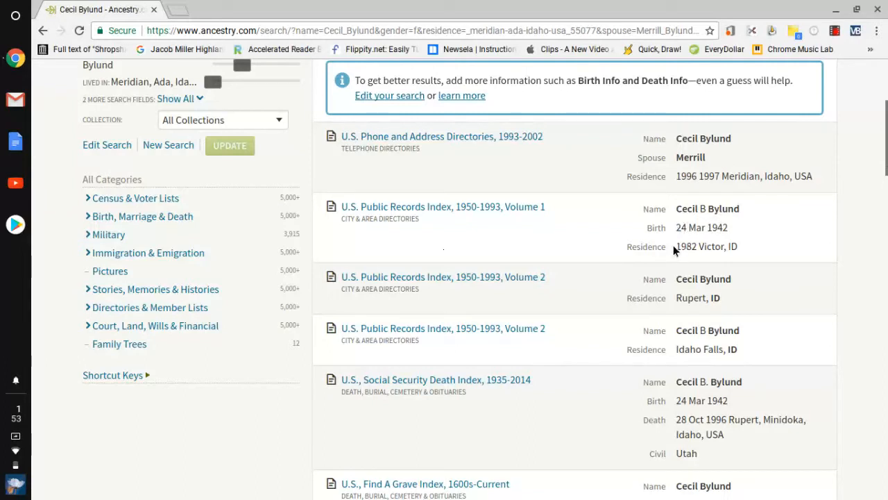
{"action": "mouse_move", "coordinate": [471, 211]}
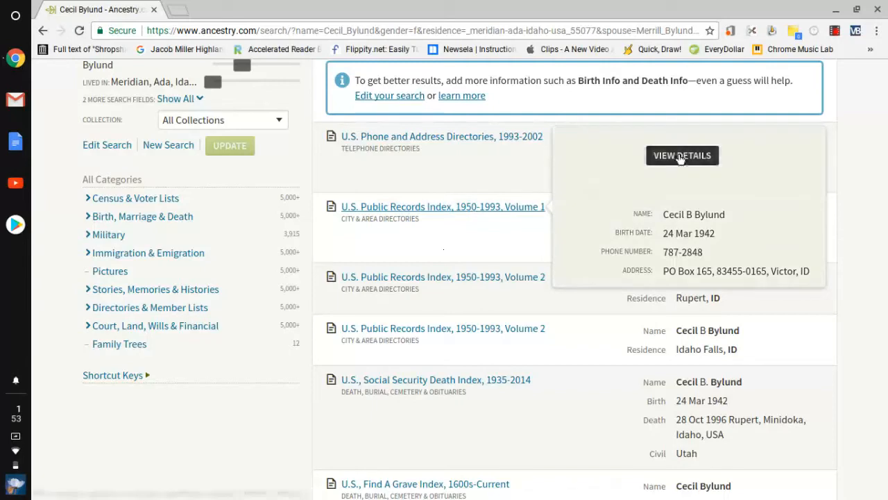
{"action": "left_click", "coordinate": [681, 157]}
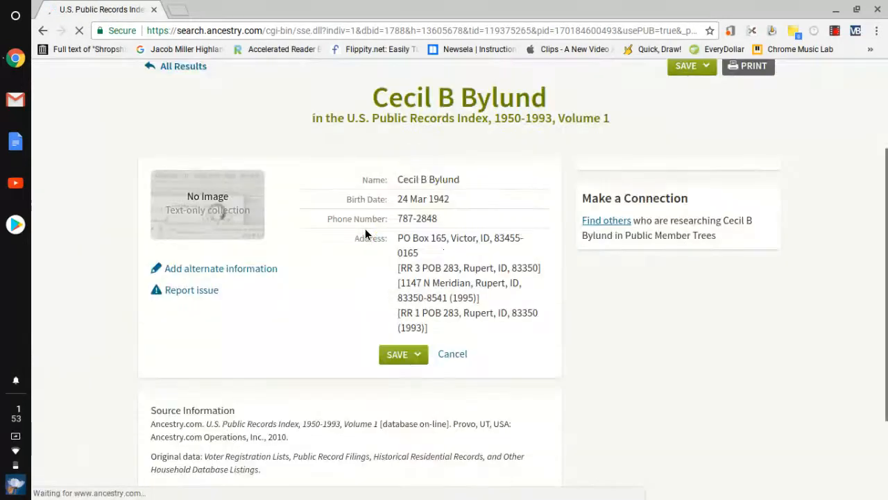
{"action": "left_click", "coordinate": [417, 350]}
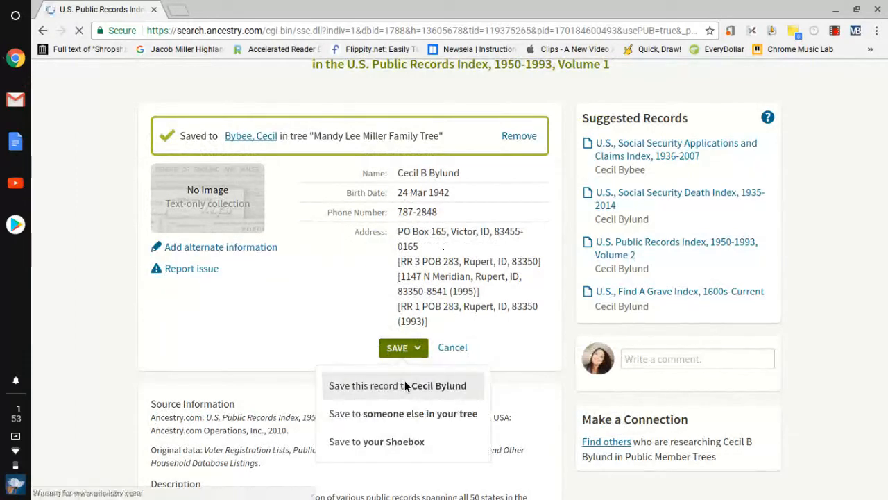
{"action": "scroll", "coordinate": [407, 386], "scroll_direction": "down", "scroll_amount": 2}
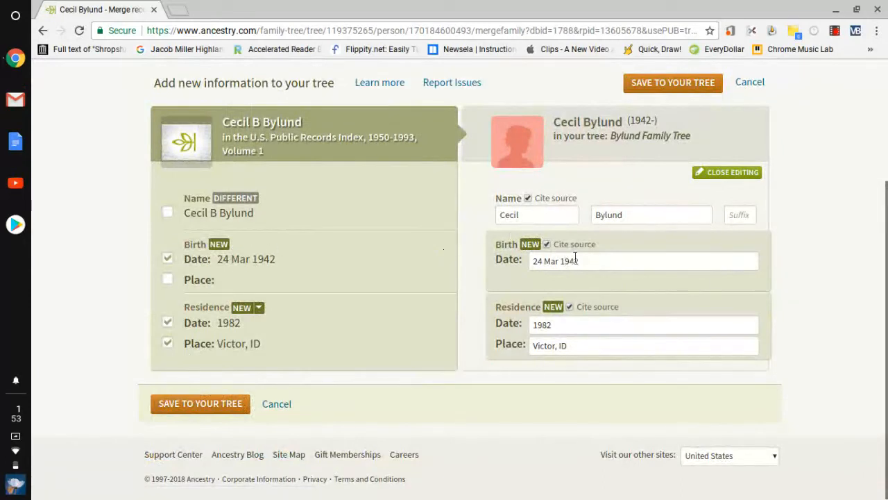
{"action": "left_click", "coordinate": [188, 409]}
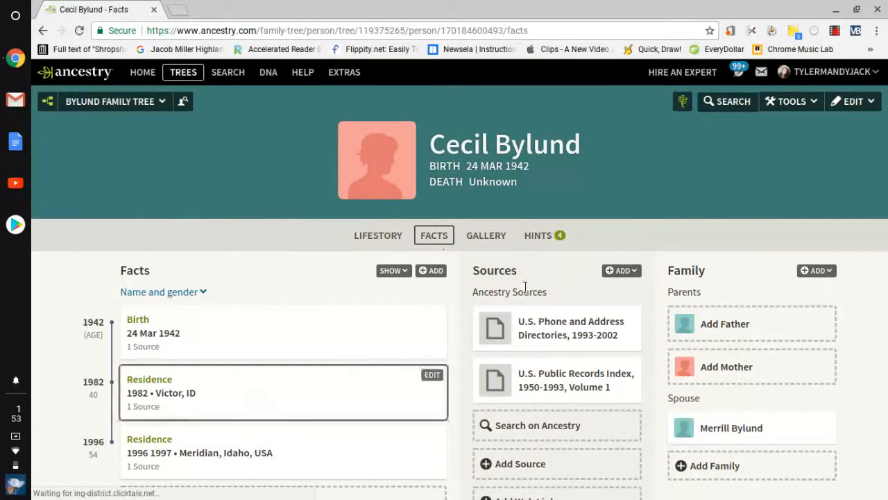
{"action": "left_click", "coordinate": [556, 238]}
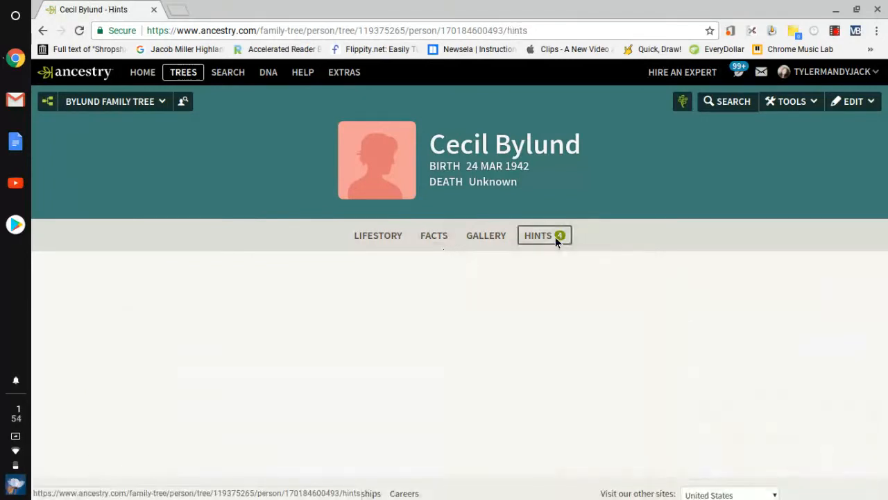
{"action": "scroll", "coordinate": [523, 296], "scroll_direction": "down", "scroll_amount": 1}
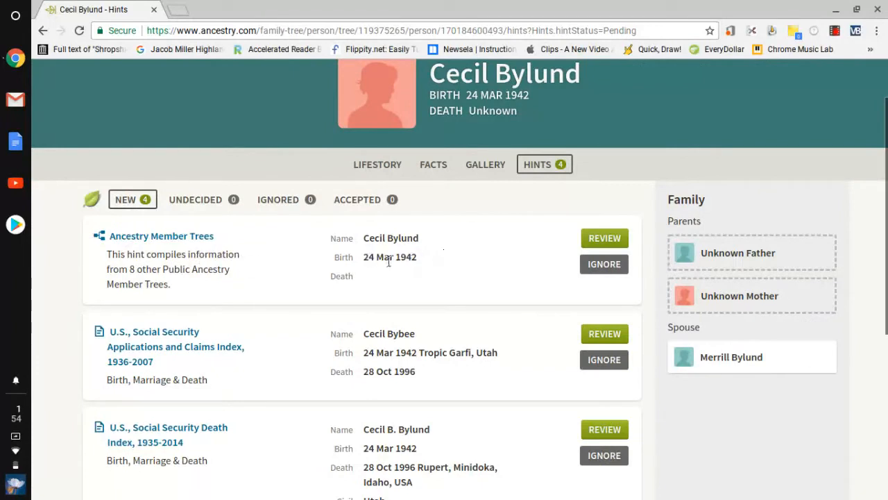
{"action": "left_click", "coordinate": [599, 238]}
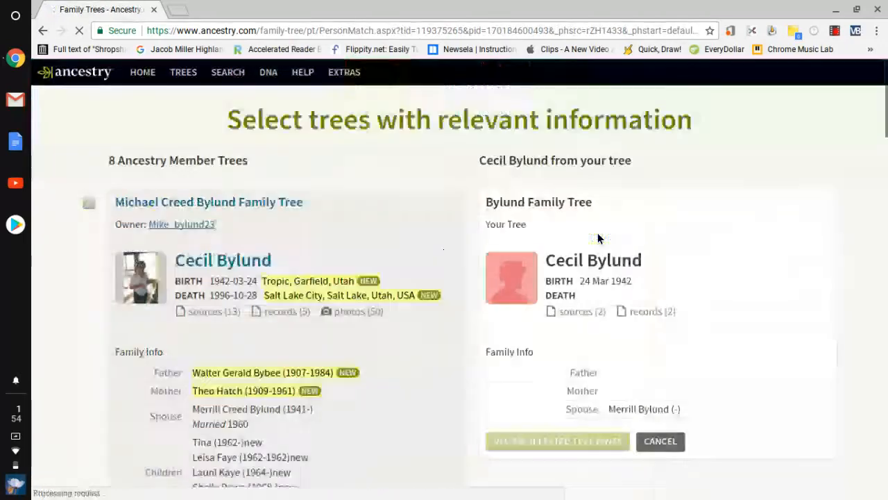
{"action": "scroll", "coordinate": [370, 338], "scroll_direction": "down", "scroll_amount": 3}
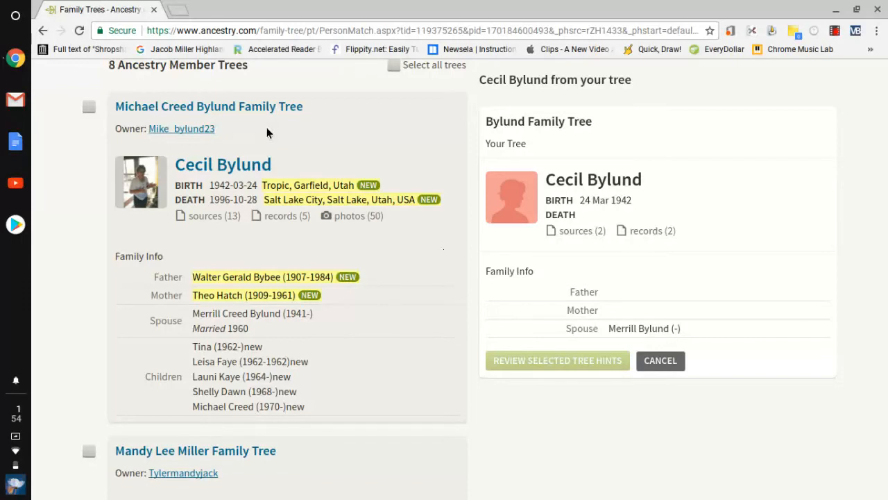
{"action": "left_click", "coordinate": [88, 108]}
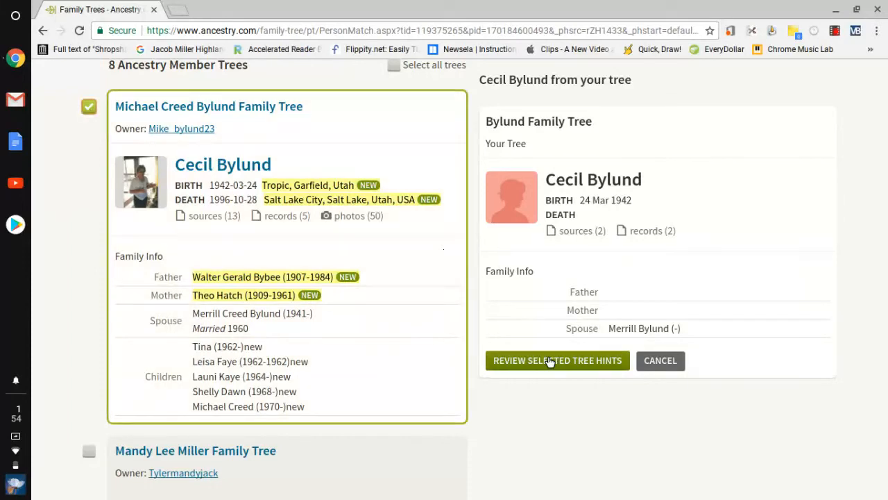
{"action": "left_click", "coordinate": [548, 361]}
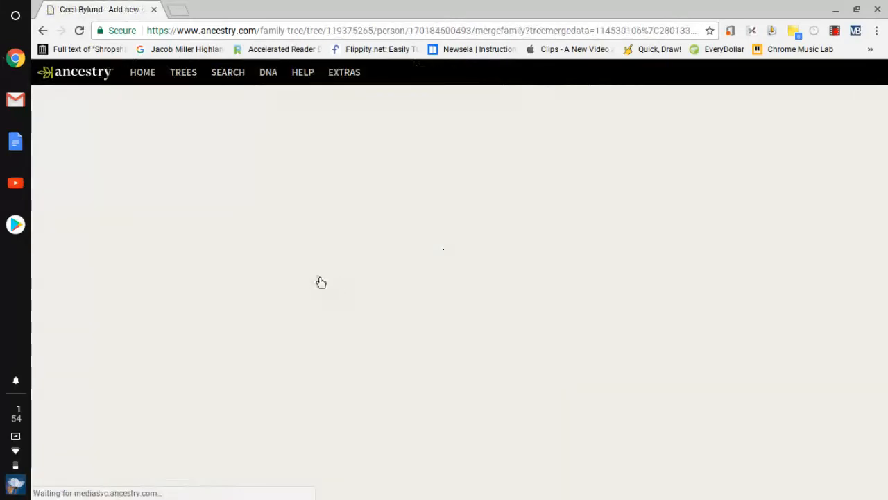
{"action": "scroll", "coordinate": [363, 260], "scroll_direction": "down", "scroll_amount": 4}
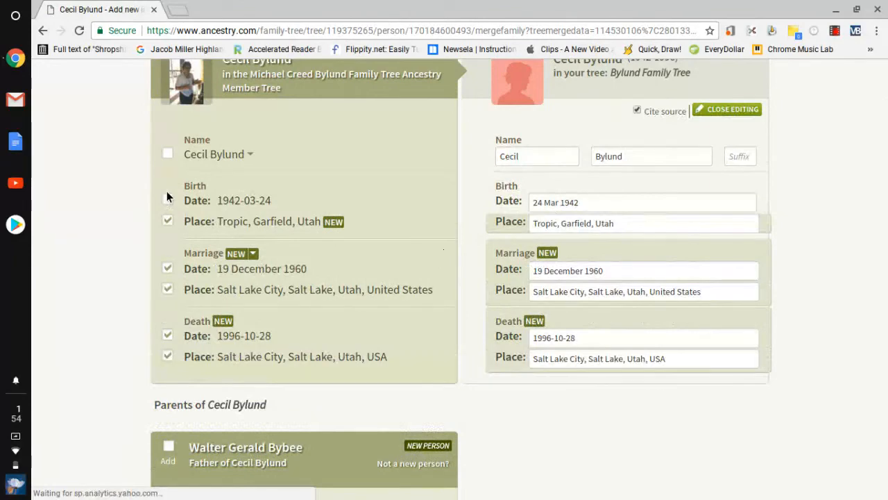
{"action": "scroll", "coordinate": [283, 225], "scroll_direction": "down", "scroll_amount": 3}
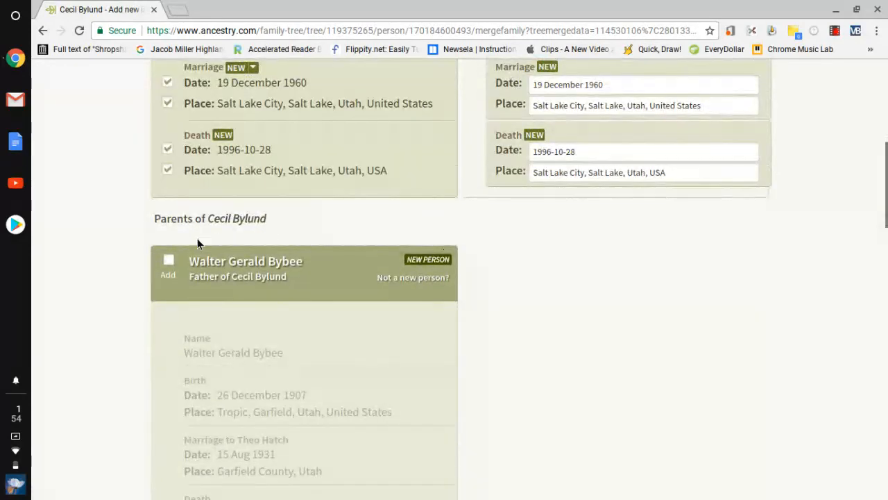
{"action": "left_click", "coordinate": [169, 260]}
{"action": "scroll", "coordinate": [410, 254], "scroll_direction": "down", "scroll_amount": 3}
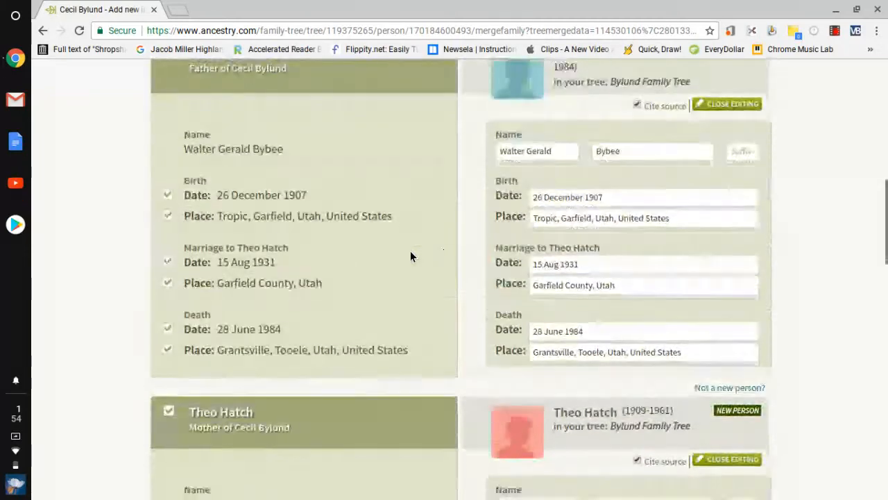
{"action": "scroll", "coordinate": [340, 319], "scroll_direction": "down", "scroll_amount": 2}
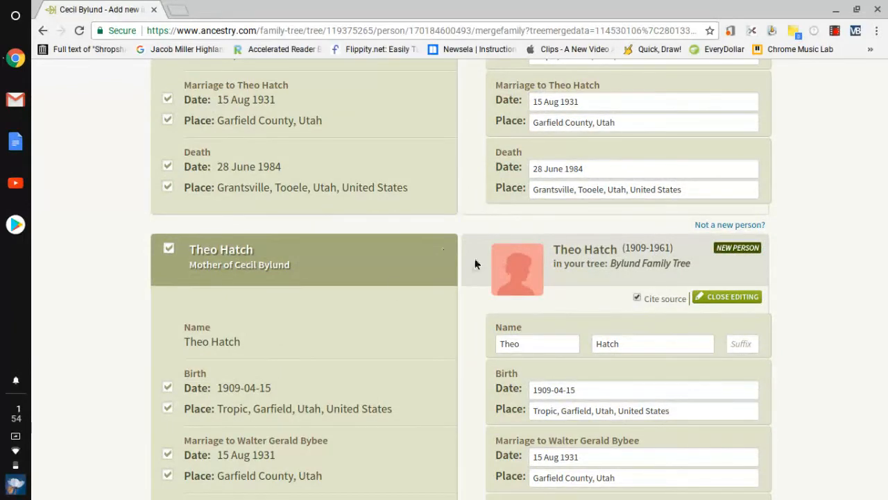
{"action": "scroll", "coordinate": [351, 335], "scroll_direction": "down", "scroll_amount": 5}
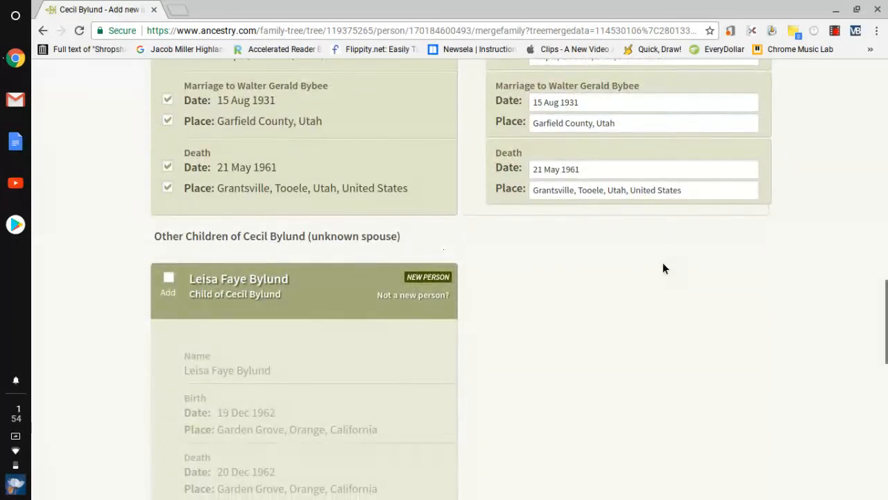
{"action": "left_click", "coordinate": [169, 278]}
{"action": "scroll", "coordinate": [395, 313], "scroll_direction": "down", "scroll_amount": 1}
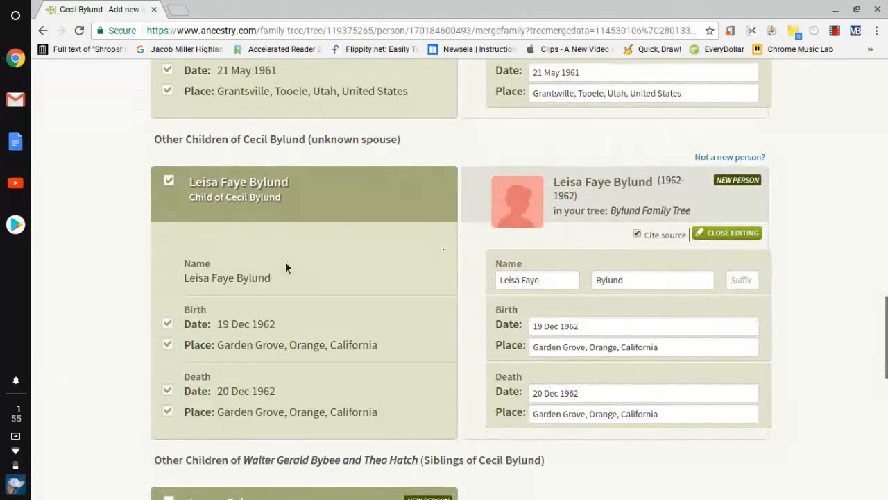
{"action": "scroll", "coordinate": [285, 264], "scroll_direction": "down", "scroll_amount": 3}
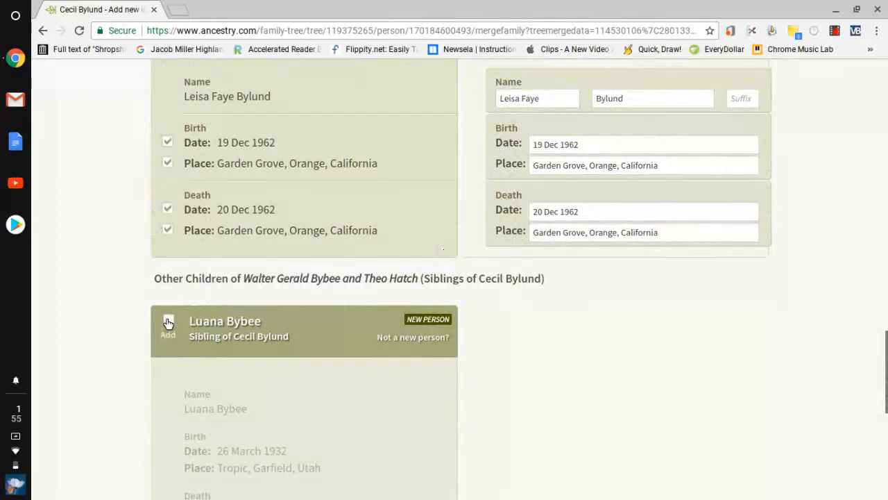
{"action": "left_click", "coordinate": [168, 322]}
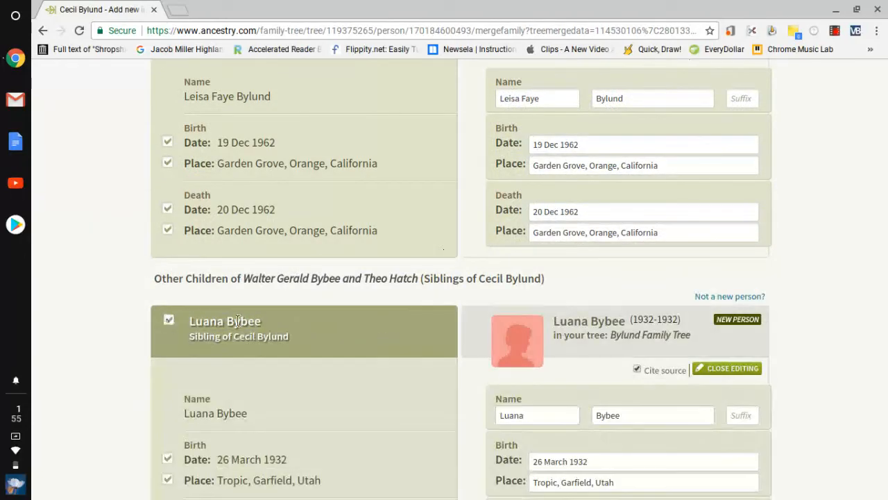
{"action": "scroll", "coordinate": [292, 356], "scroll_direction": "down", "scroll_amount": 5}
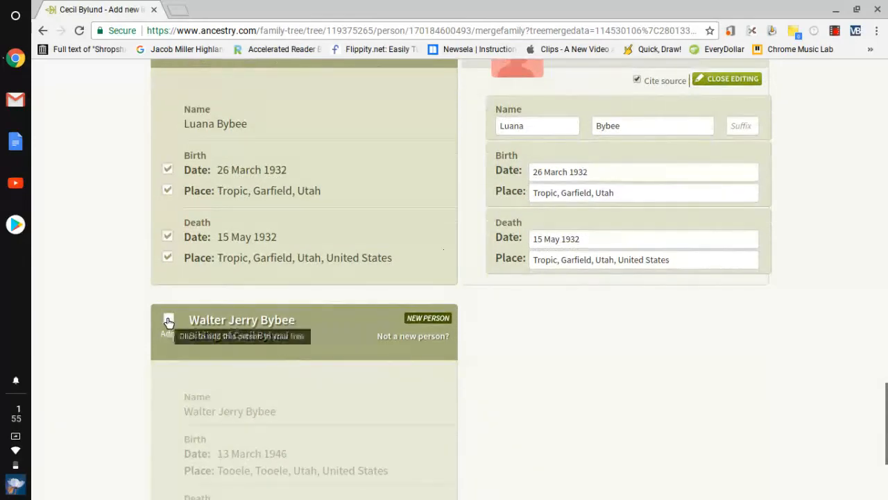
{"action": "scroll", "coordinate": [322, 211], "scroll_direction": "up", "scroll_amount": 3}
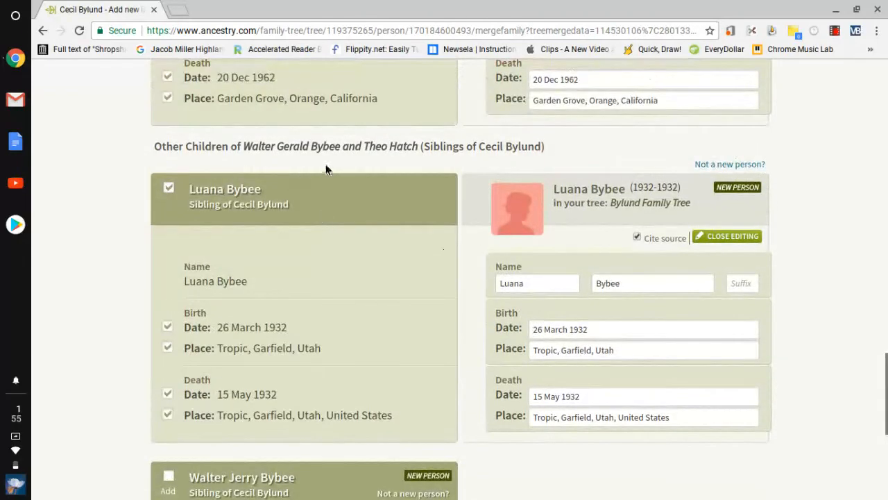
{"action": "scroll", "coordinate": [314, 335], "scroll_direction": "down", "scroll_amount": 5}
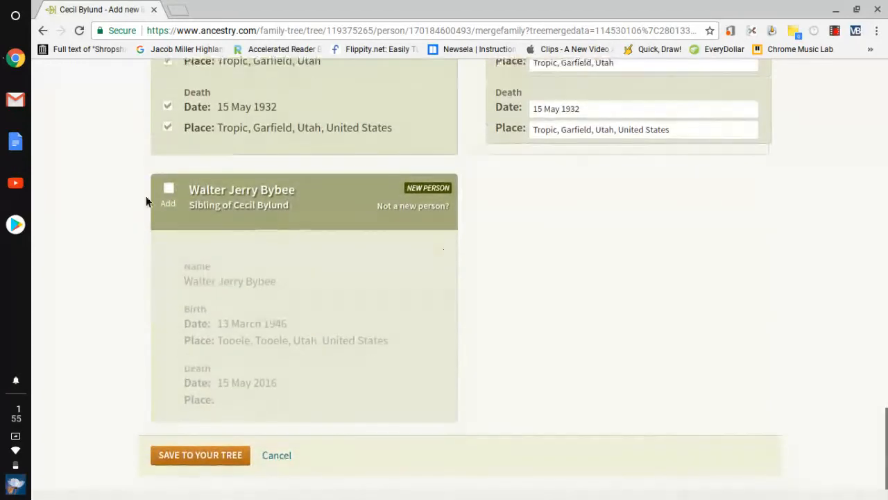
{"action": "left_click", "coordinate": [168, 190]}
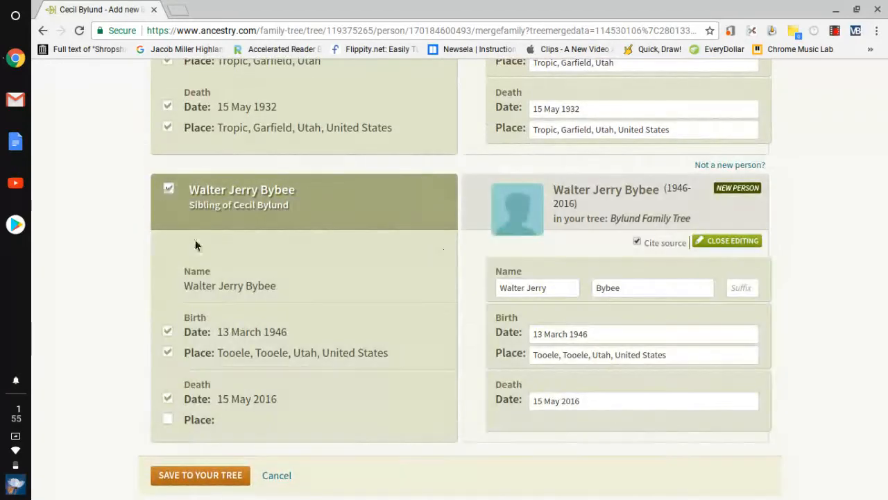
{"action": "scroll", "coordinate": [258, 317], "scroll_direction": "down", "scroll_amount": 2}
{"action": "left_click", "coordinate": [215, 407]}
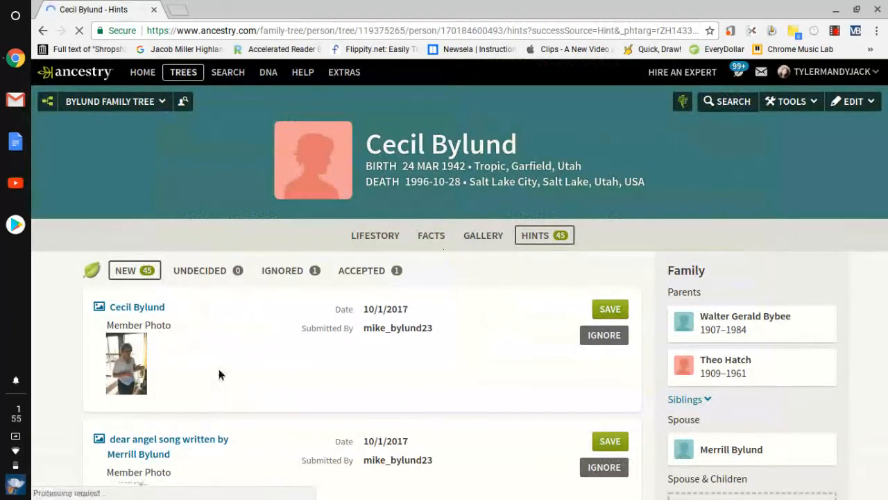
{"action": "scroll", "coordinate": [363, 355], "scroll_direction": "down", "scroll_amount": 1}
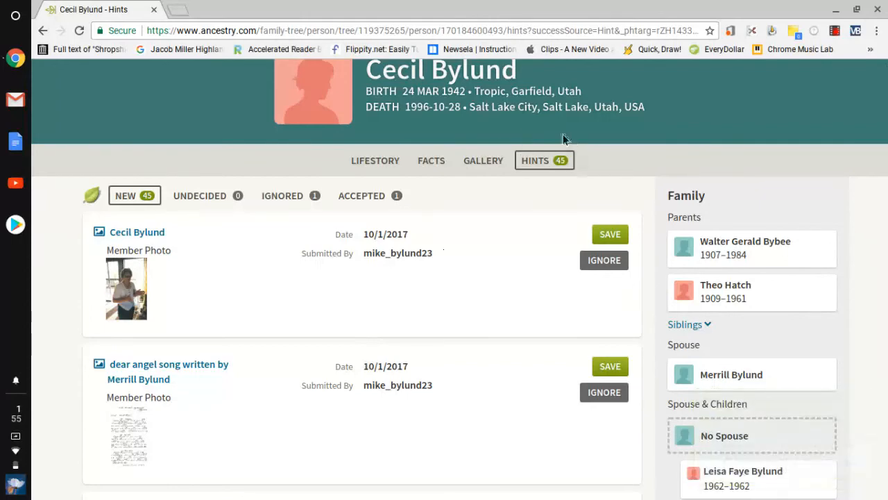
{"action": "scroll", "coordinate": [489, 238], "scroll_direction": "down", "scroll_amount": 3}
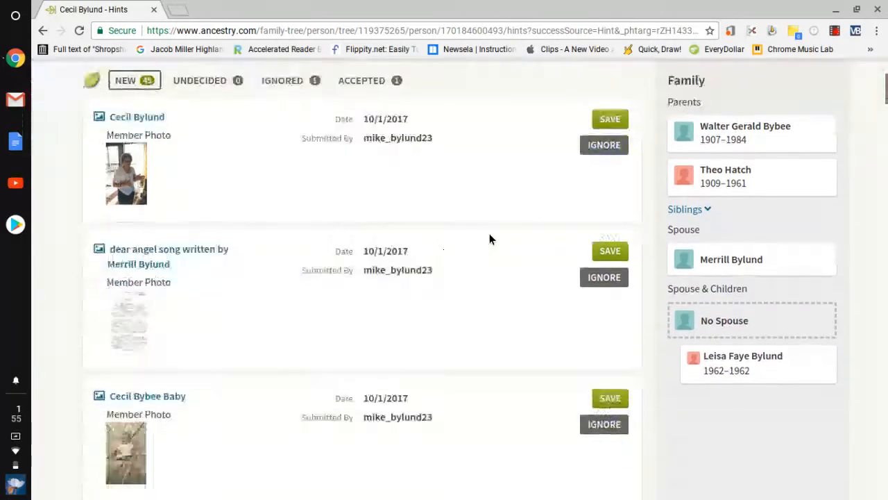
{"action": "scroll", "coordinate": [224, 159], "scroll_direction": "down", "scroll_amount": 3}
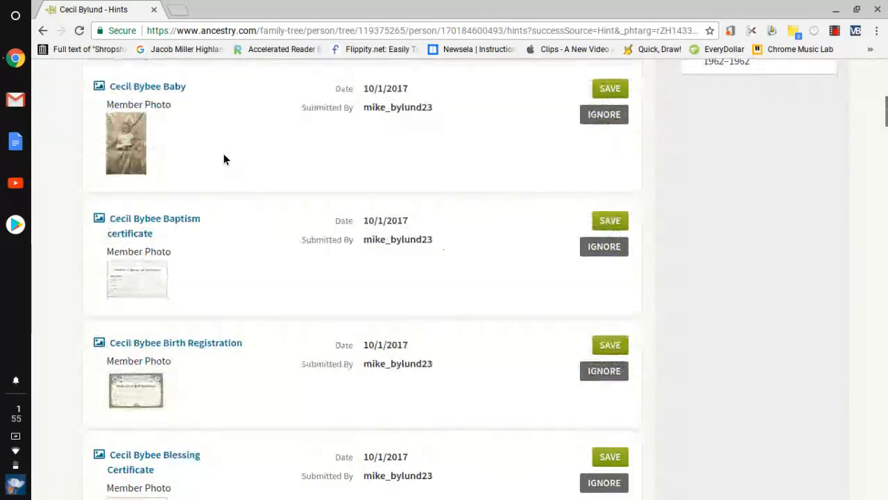
{"action": "scroll", "coordinate": [224, 159], "scroll_direction": "up", "scroll_amount": 2}
{"action": "scroll", "coordinate": [223, 159], "scroll_direction": "down", "scroll_amount": 1}
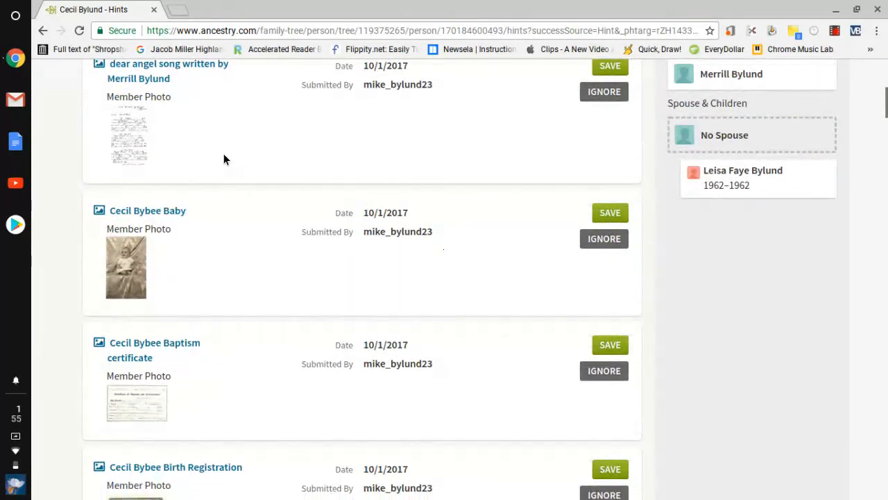
{"action": "scroll", "coordinate": [258, 121], "scroll_direction": "down", "scroll_amount": 3}
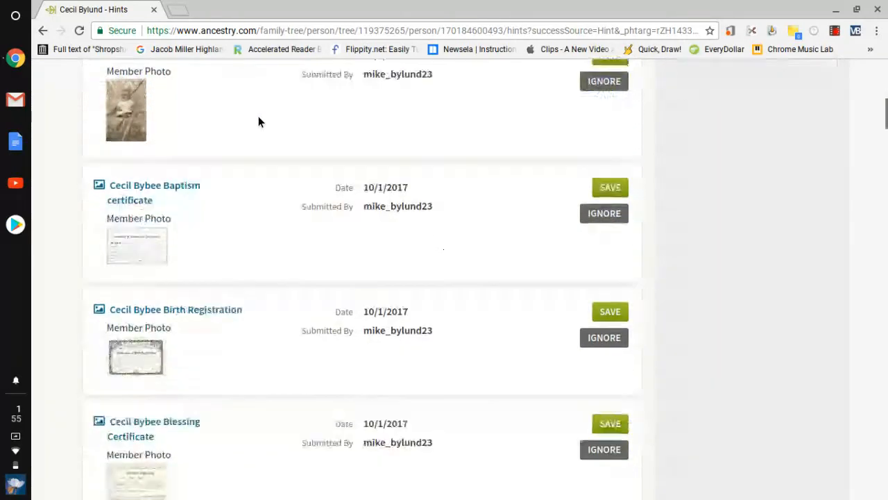
{"action": "scroll", "coordinate": [258, 121], "scroll_direction": "up", "scroll_amount": 2}
{"action": "scroll", "coordinate": [258, 121], "scroll_direction": "up", "scroll_amount": 1}
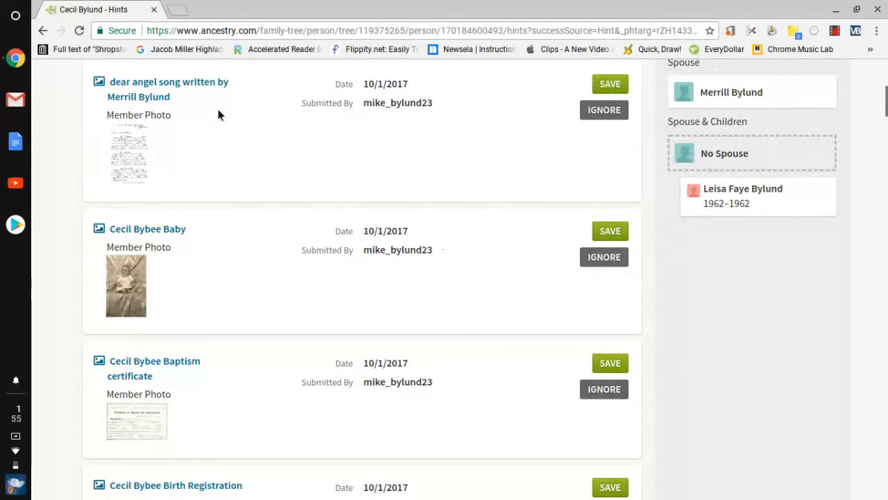
{"action": "scroll", "coordinate": [261, 192], "scroll_direction": "down", "scroll_amount": 8}
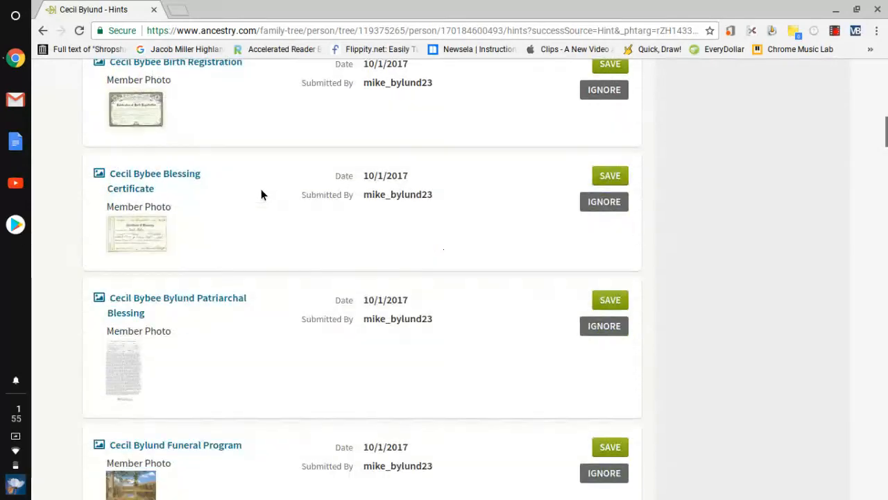
{"action": "scroll", "coordinate": [261, 192], "scroll_direction": "down", "scroll_amount": 8}
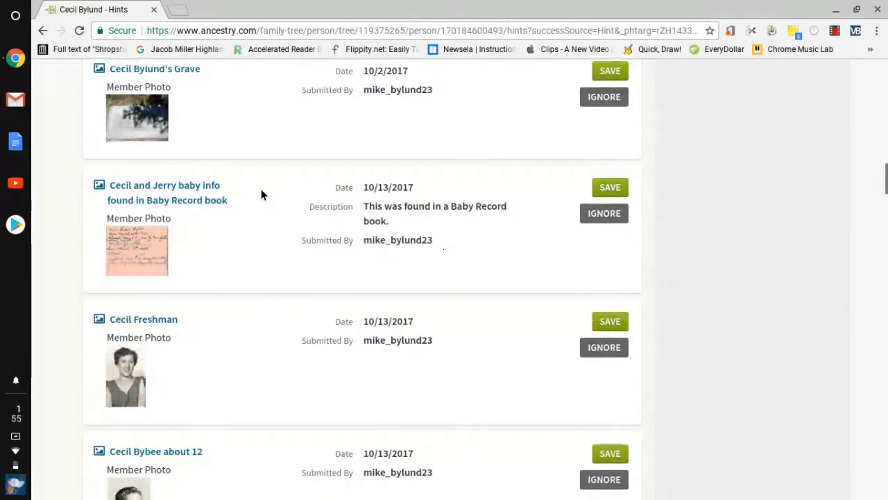
{"action": "scroll", "coordinate": [261, 195], "scroll_direction": "down", "scroll_amount": 8}
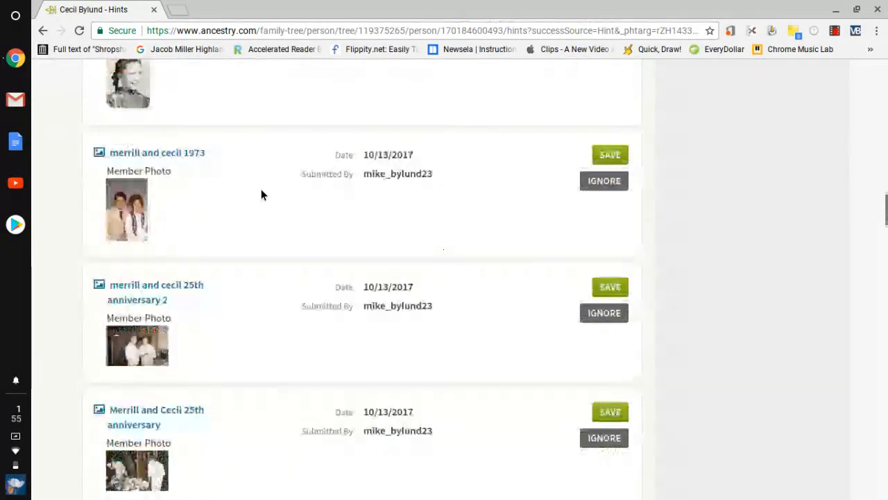
{"action": "scroll", "coordinate": [261, 194], "scroll_direction": "down", "scroll_amount": 6}
{"action": "scroll", "coordinate": [261, 194], "scroll_direction": "up", "scroll_amount": 20}
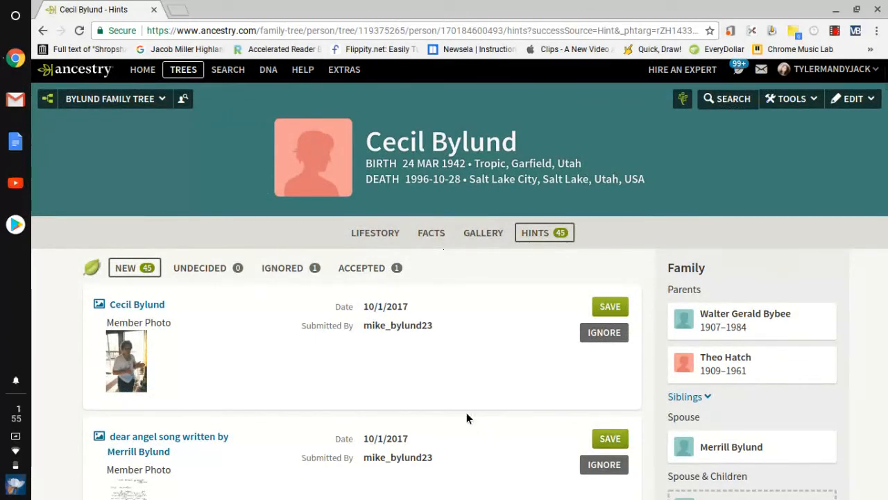
Step: Review Cecil's LifeStory and Facts pages, finishing on her empty Gallery page
{"action": "left_click", "coordinate": [379, 234]}
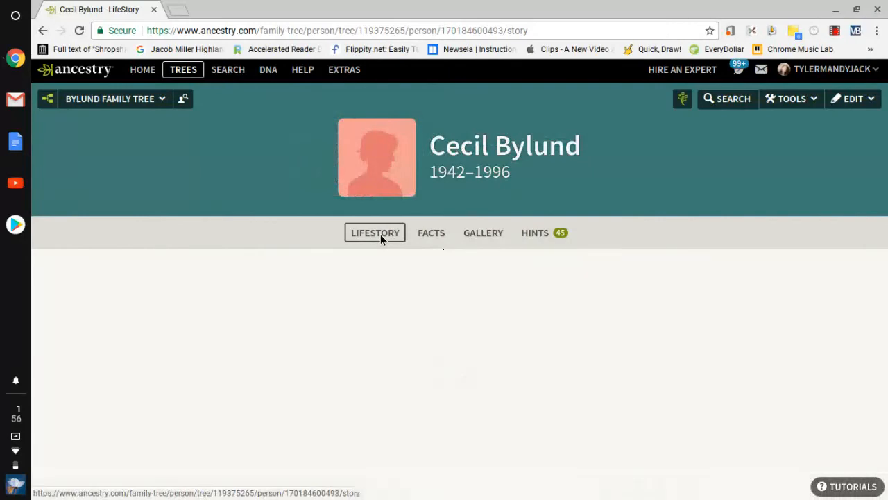
{"action": "scroll", "coordinate": [404, 310], "scroll_direction": "down", "scroll_amount": 3}
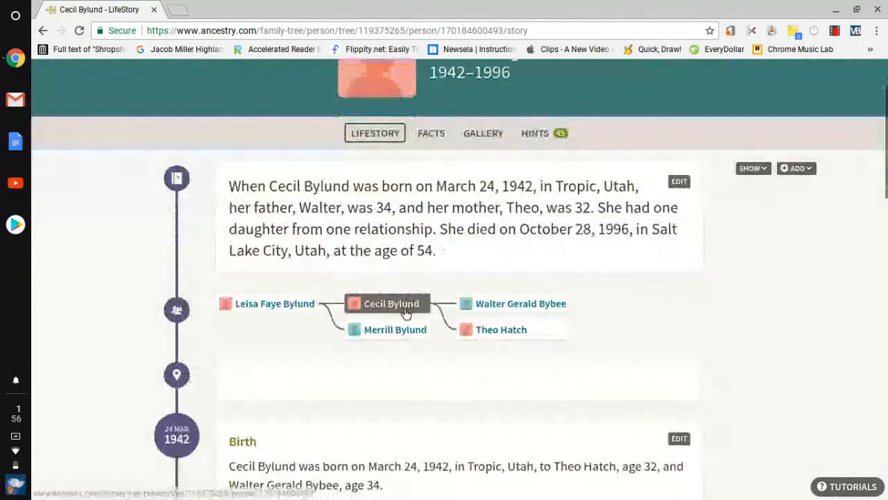
{"action": "scroll", "coordinate": [406, 309], "scroll_direction": "up", "scroll_amount": 2}
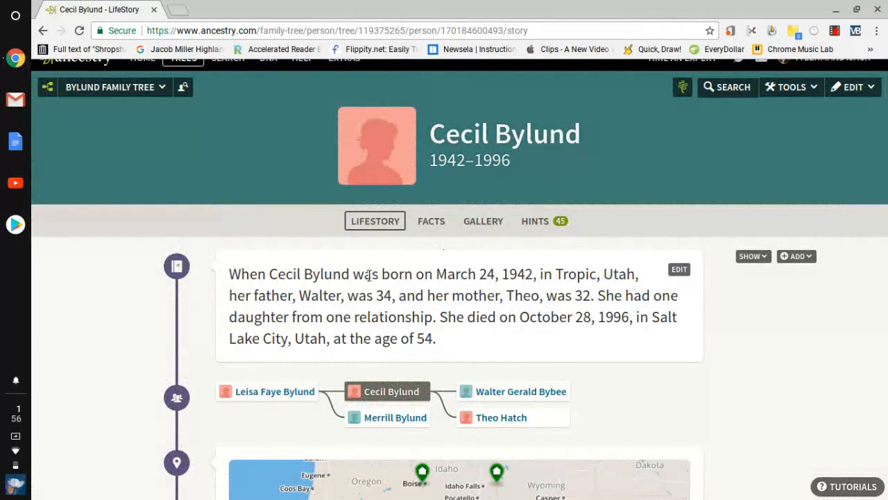
{"action": "scroll", "coordinate": [369, 297], "scroll_direction": "down", "scroll_amount": 9}
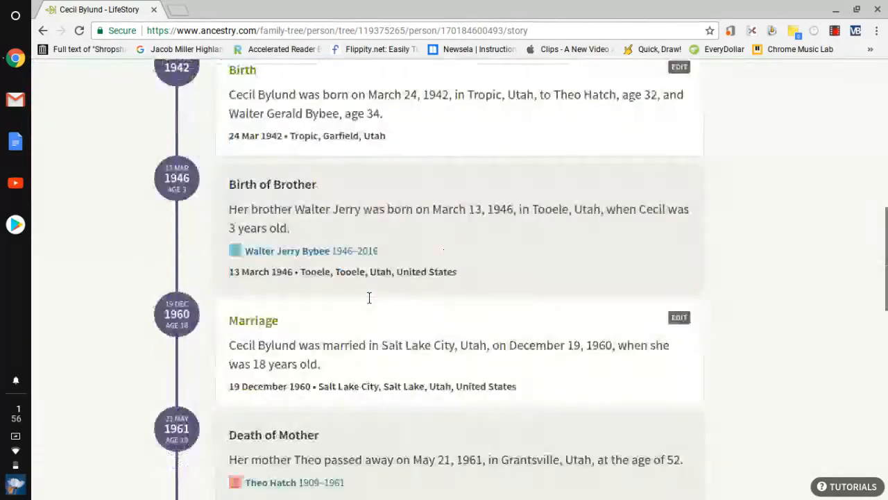
{"action": "scroll", "coordinate": [371, 302], "scroll_direction": "up", "scroll_amount": 10}
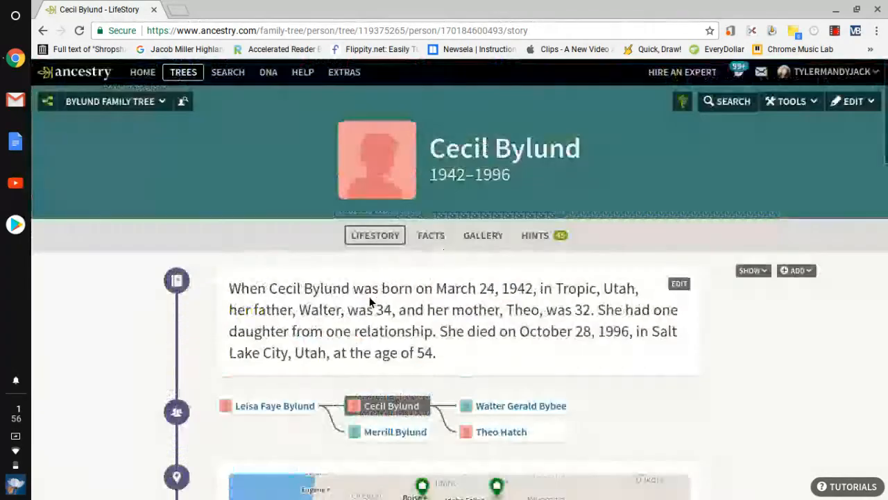
{"action": "left_click", "coordinate": [435, 236]}
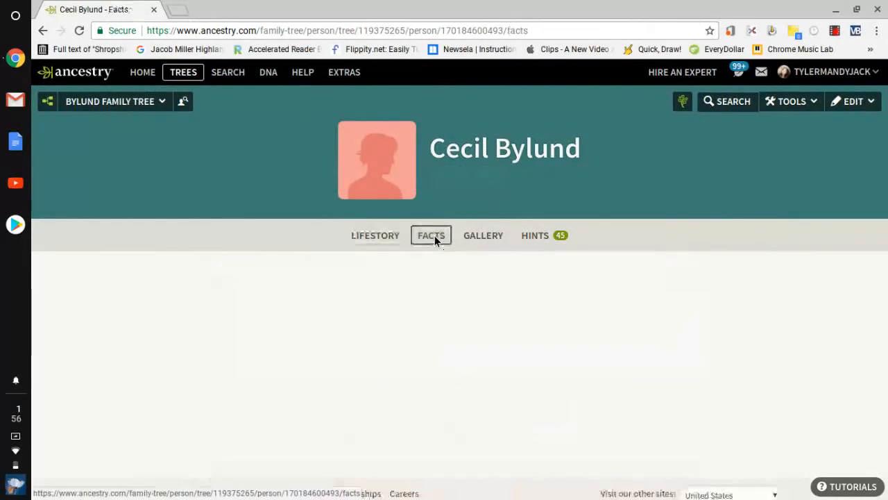
{"action": "scroll", "coordinate": [431, 334], "scroll_direction": "down", "scroll_amount": 2}
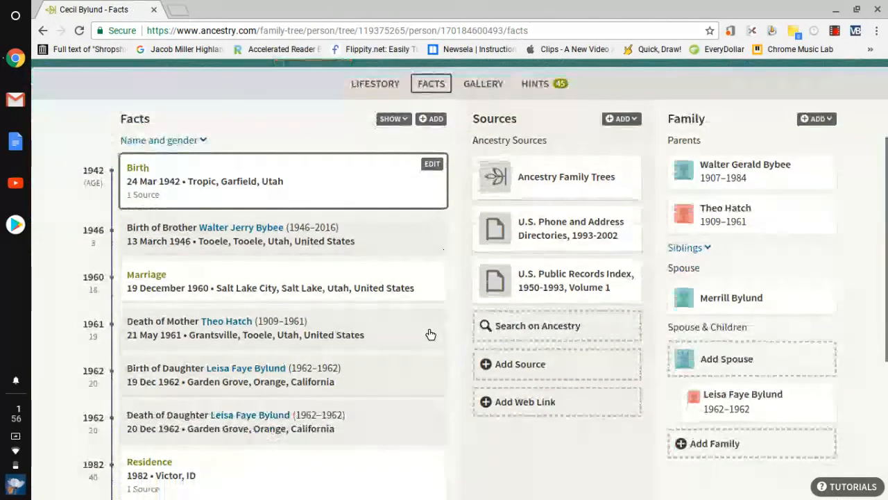
{"action": "scroll", "coordinate": [536, 330], "scroll_direction": "up", "scroll_amount": 2}
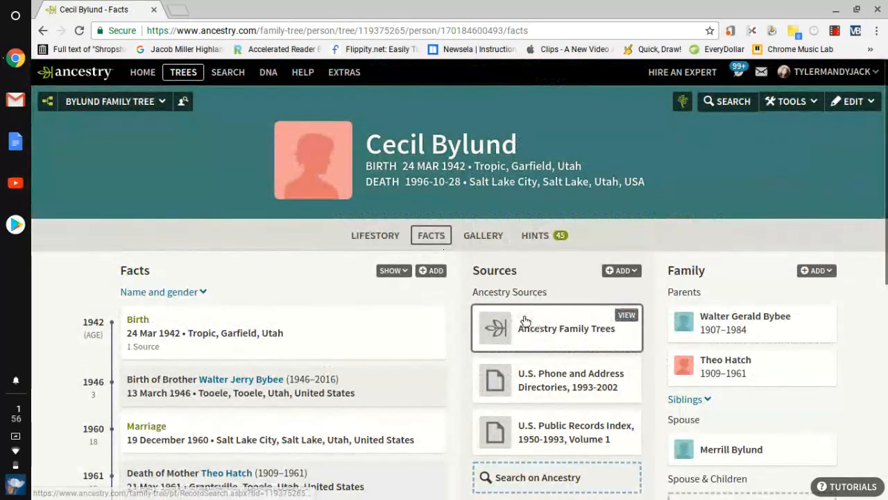
{"action": "left_click", "coordinate": [483, 236]}
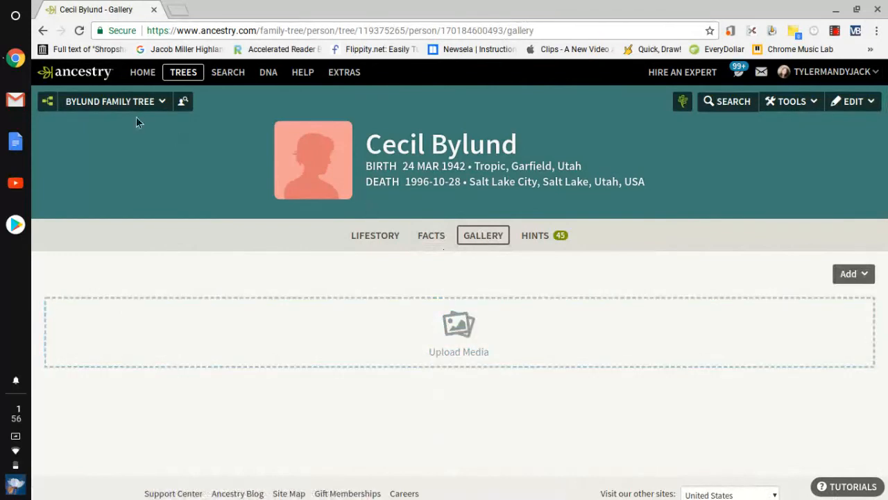
{"action": "left_click", "coordinate": [44, 102]}
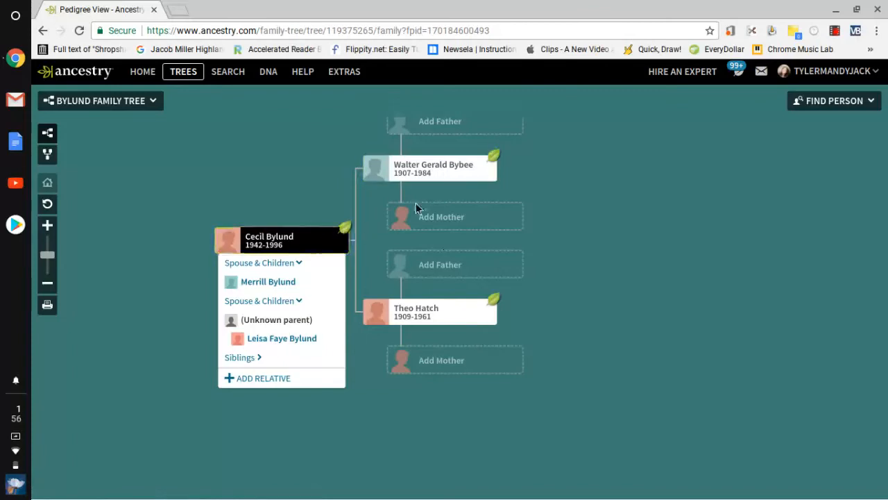
{"action": "left_click", "coordinate": [493, 161]}
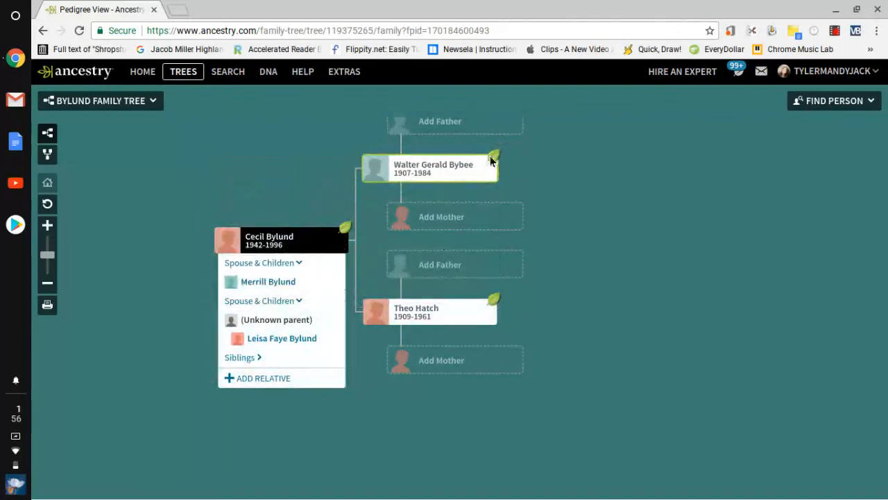
{"action": "left_click", "coordinate": [496, 299]}
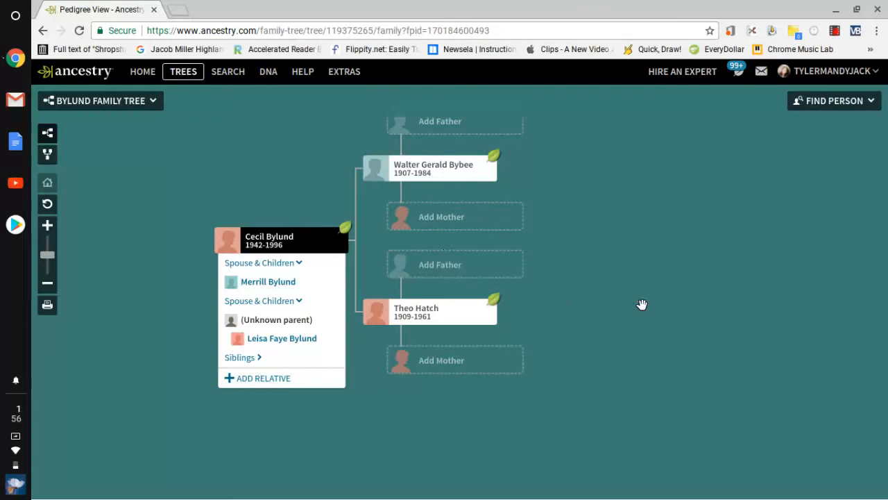
{"action": "left_click_drag", "start_coordinate": [640, 303], "coordinate": [647, 356]}
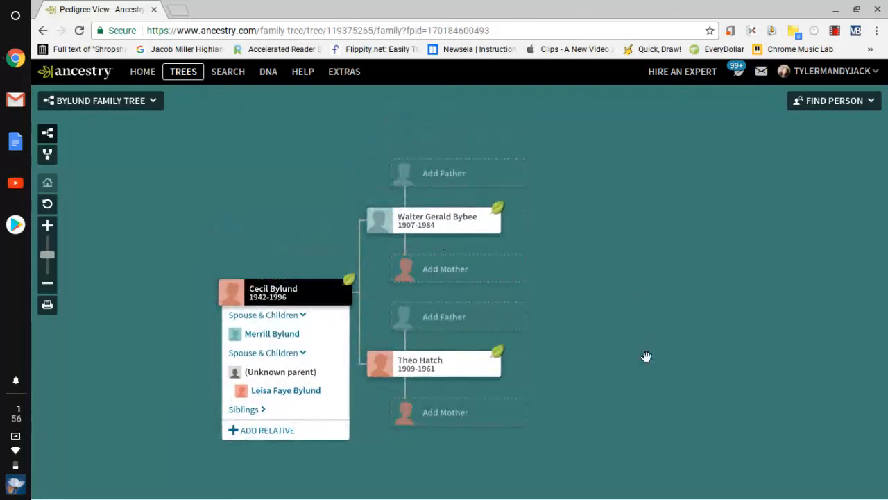